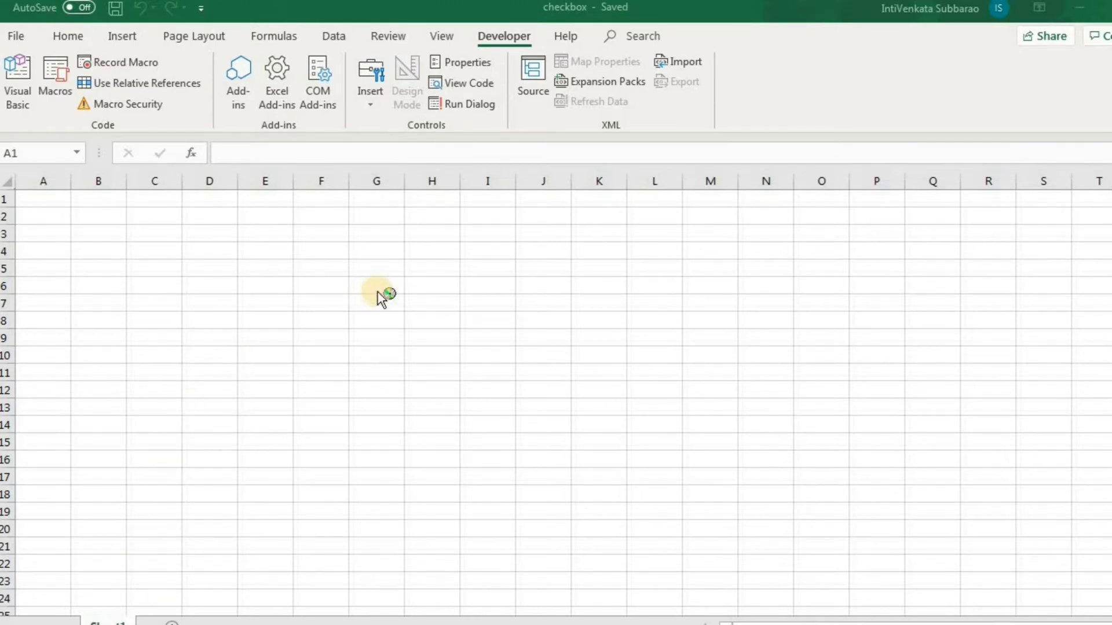
# Draw a form-control check box (Check Box 1) across cells I3 to J4 from Developer > Insert.
pyautogui.click(373, 103)
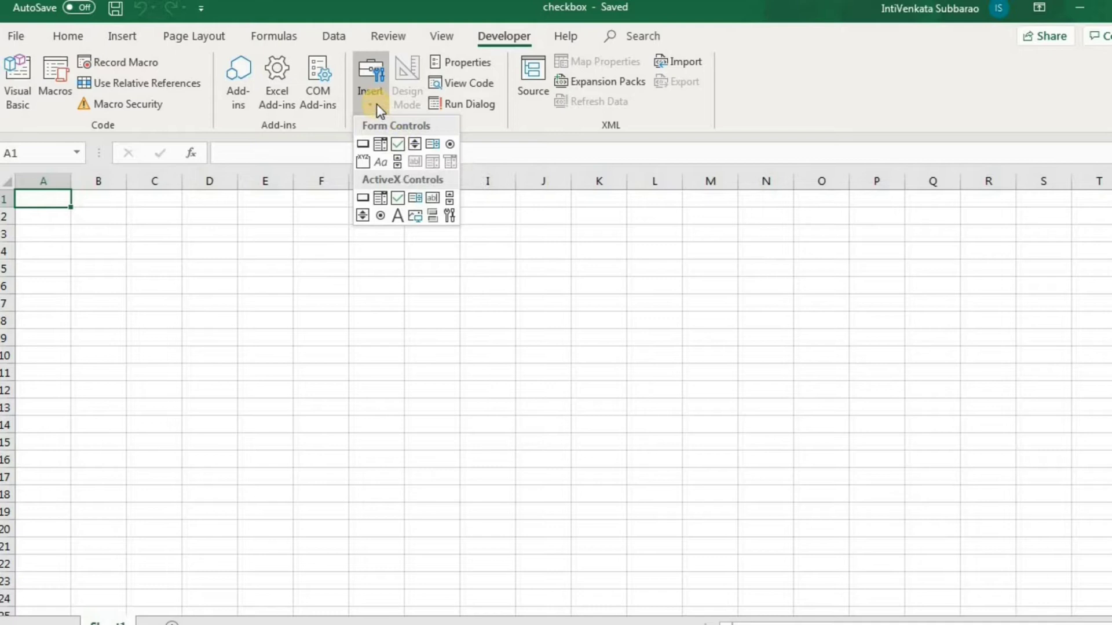
pyautogui.click(496, 38)
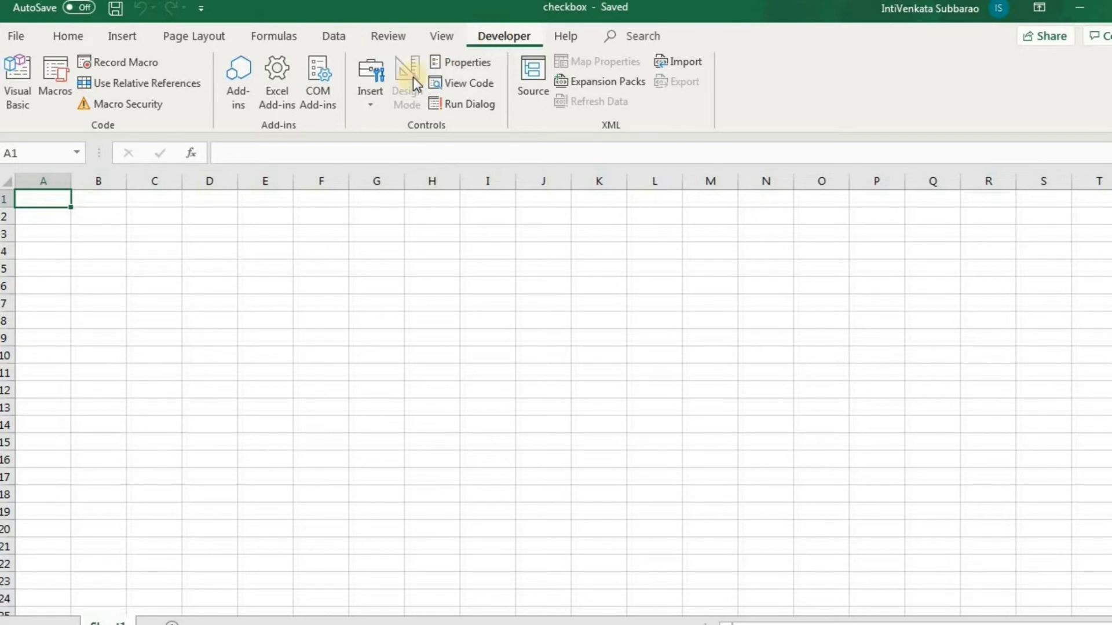
pyautogui.click(373, 102)
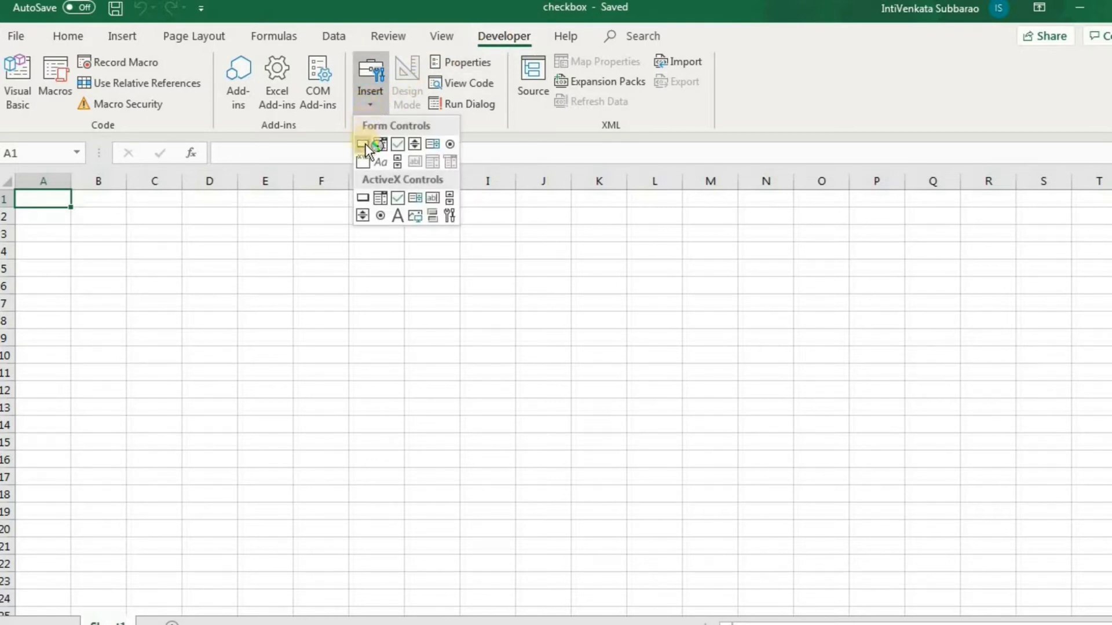
pyautogui.click(399, 144)
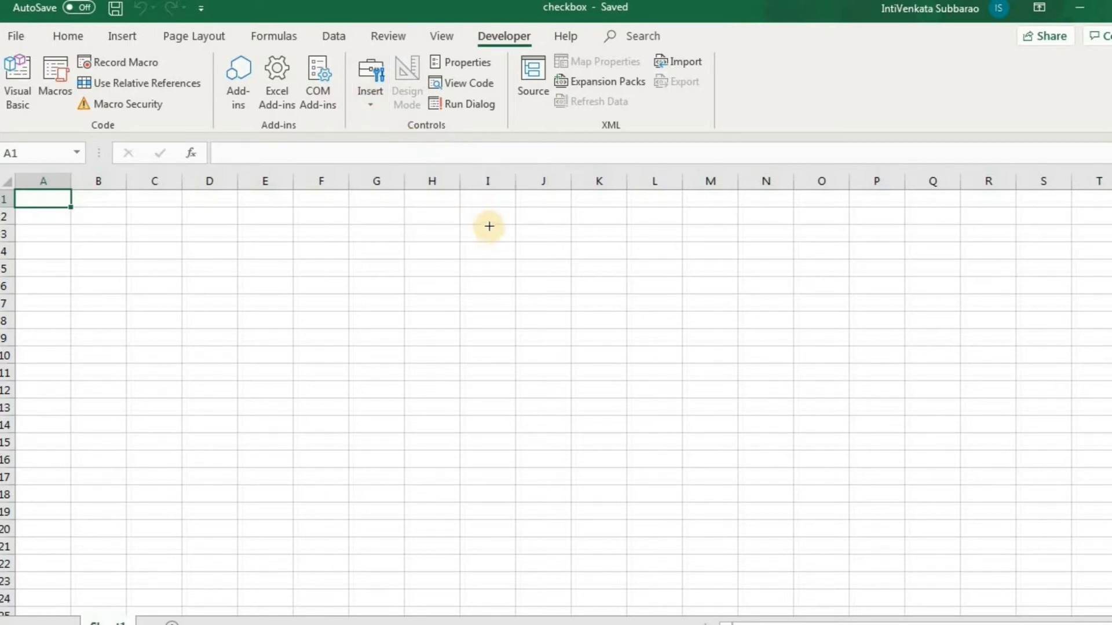
pyautogui.moveTo(486, 223); pyautogui.dragTo(583, 257)
pyautogui.click(516, 248)
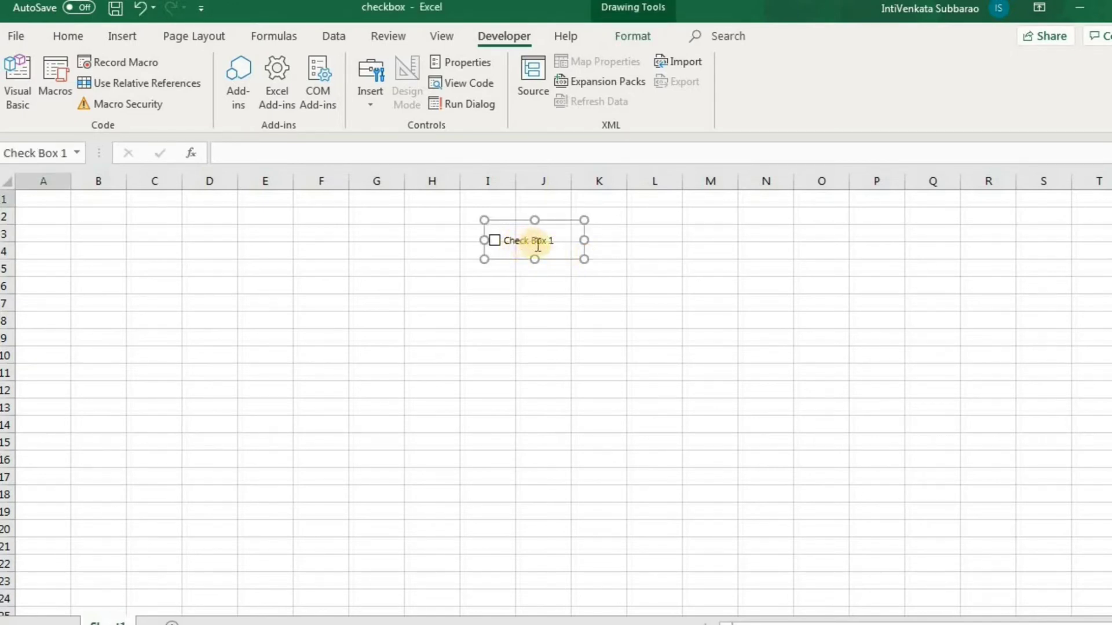
# Relabel the check box 'CheckBox Example' and widen it so the label fits.
pyautogui.rightClick(536, 241)
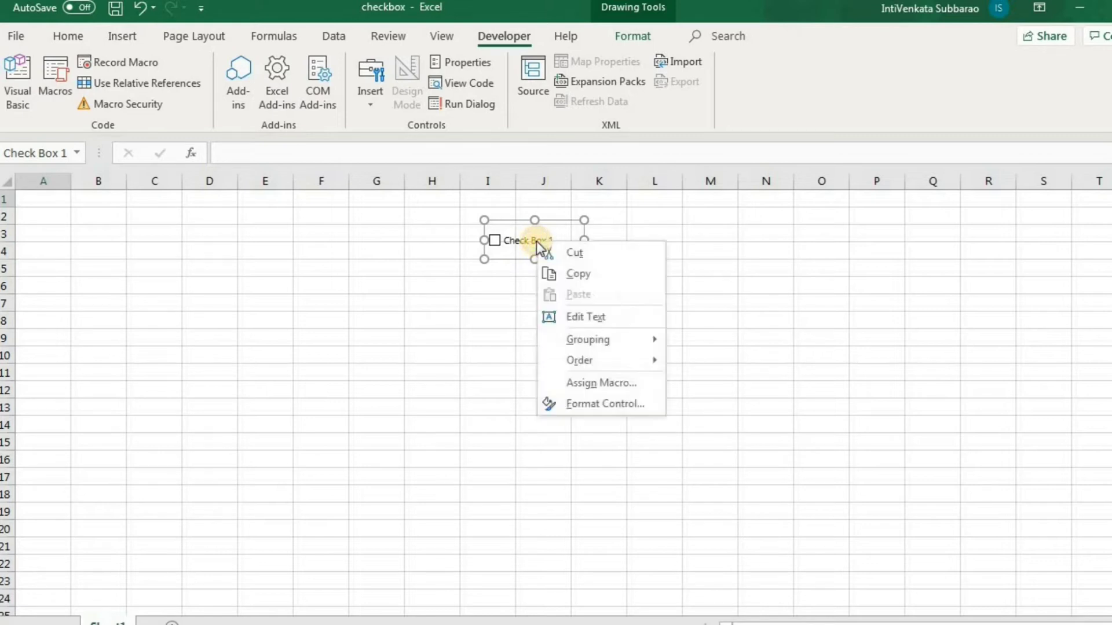
pyautogui.click(587, 317)
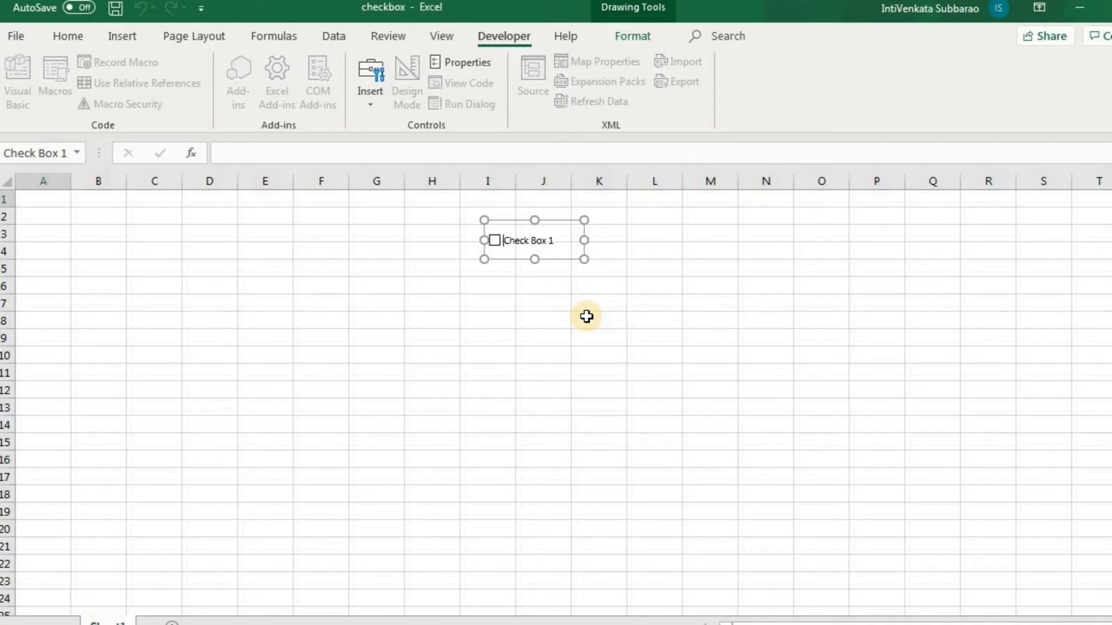
pyautogui.write('C')
pyautogui.press('Delete')
pyautogui.press('Delete')
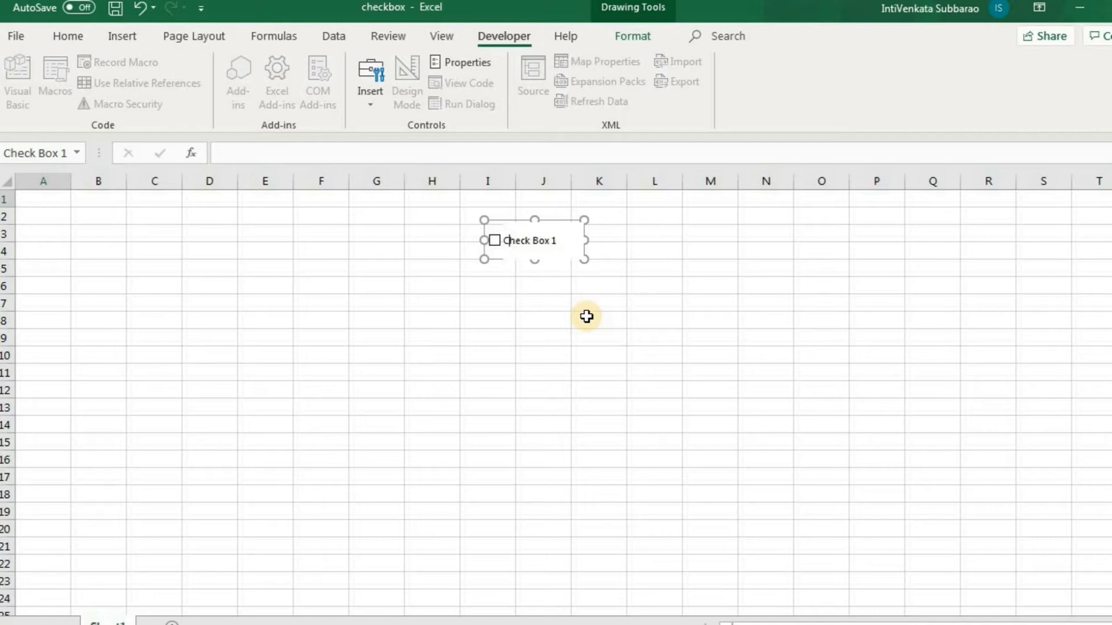
pyautogui.press('Delete')
pyautogui.press('Delete')
pyautogui.press('Delete')
pyautogui.press('Delete')
pyautogui.press('Delete')
pyautogui.press('Delete')
pyautogui.press('Delete')
pyautogui.press('Delete')
pyautogui.press('Delete')
pyautogui.write('heck')
pyautogui.write('Box')
pyautogui.write(' Ex')
pyautogui.write('ample')
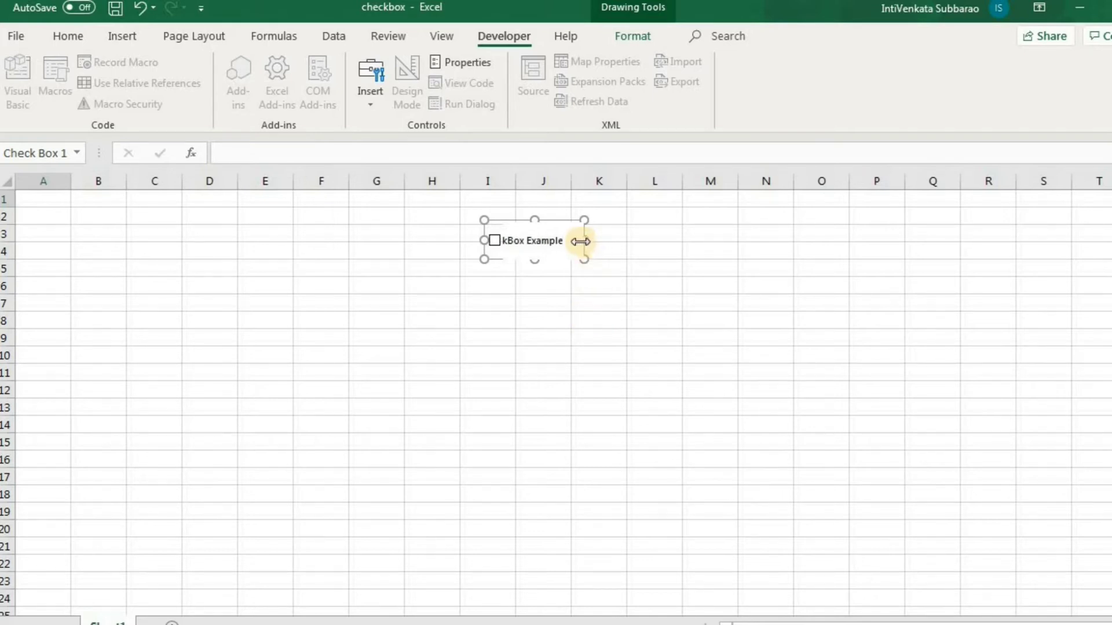
pyautogui.moveTo(585, 240); pyautogui.dragTo(622, 240)
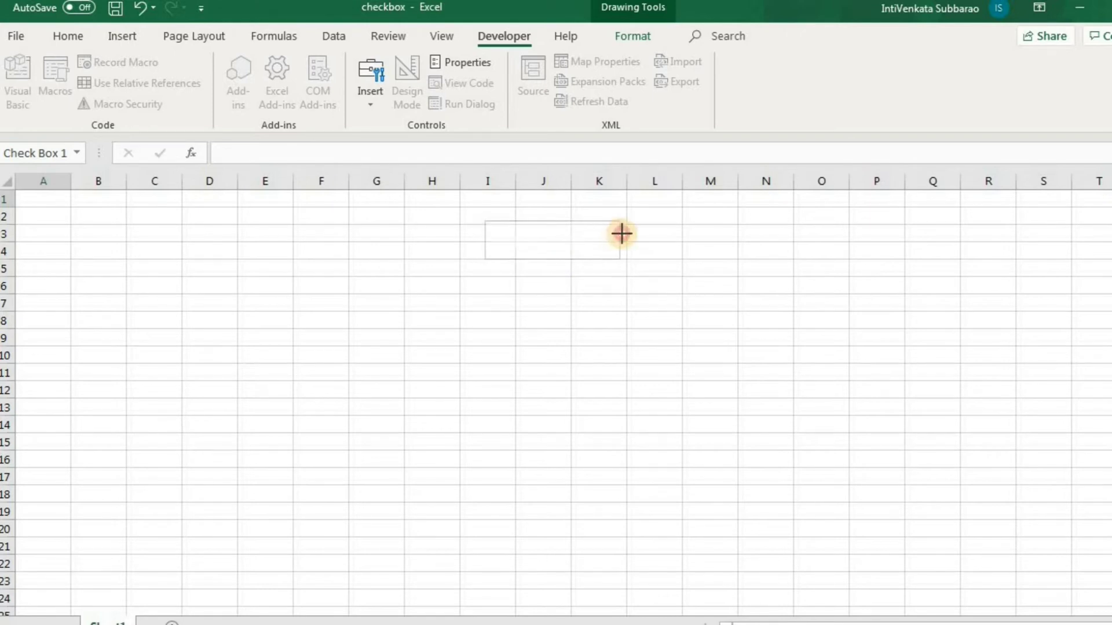
pyautogui.click(532, 305)
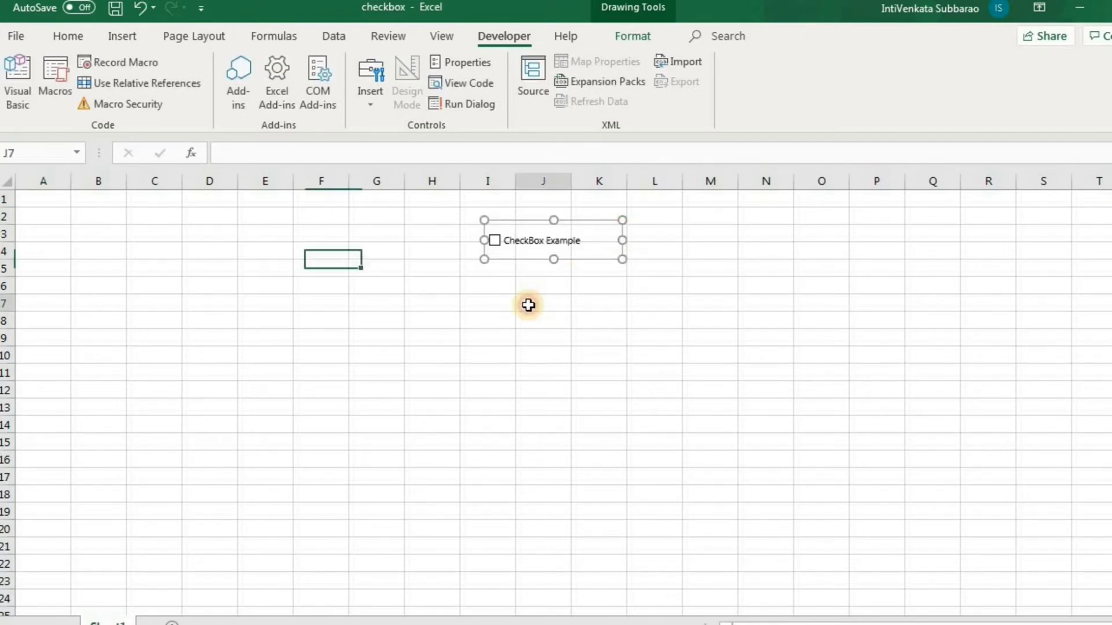
# Assign a new macro CheckBox1_Click to the check box, opening it in the VBA editor.
pyautogui.rightClick(532, 250)
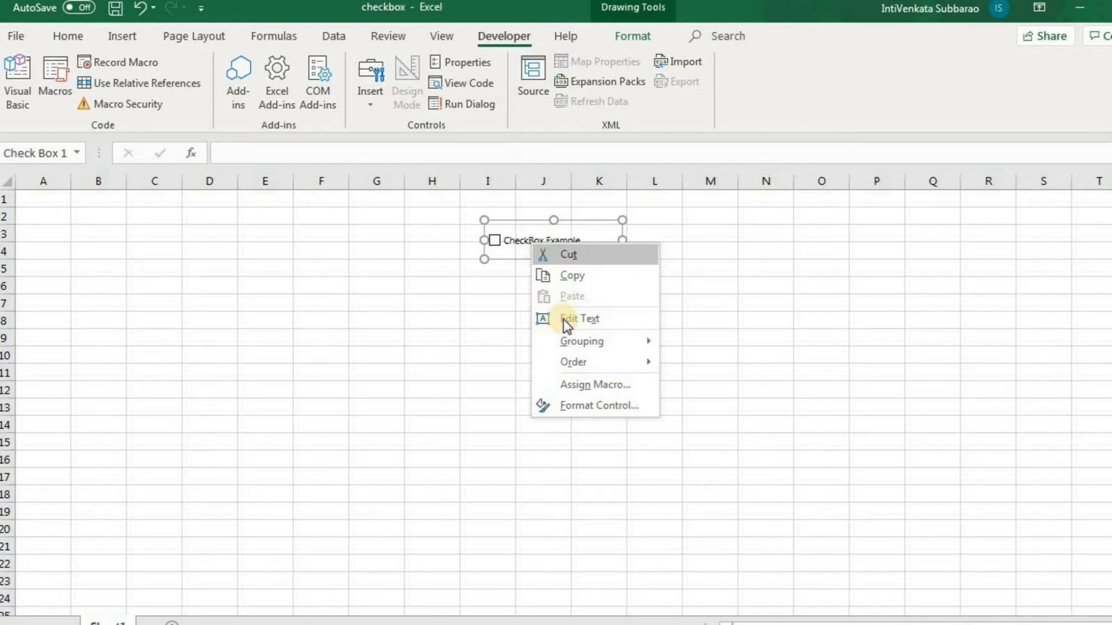
pyautogui.click(582, 383)
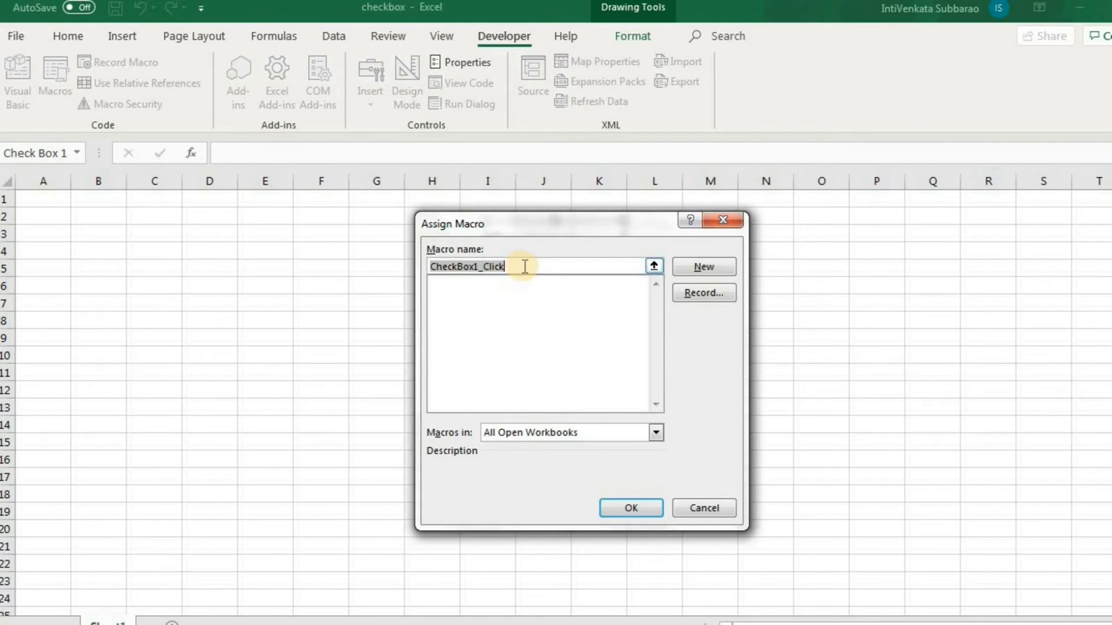
pyautogui.click(687, 268)
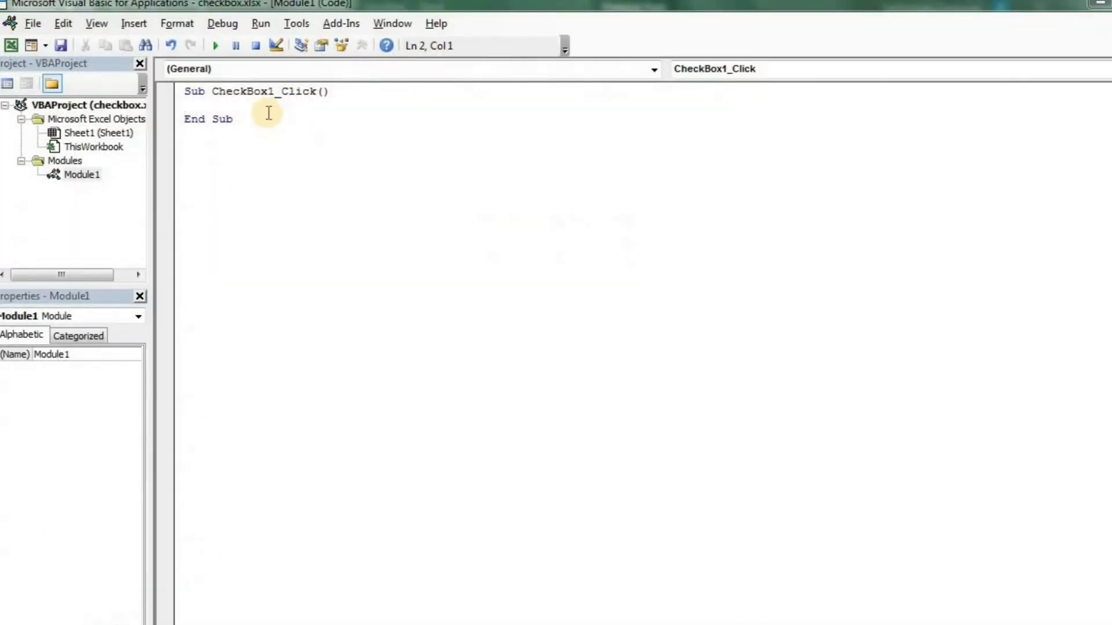
# Add MsgBox "Hai This is checkBox Example" to CheckBox1_Click, save the workbook macro-free, return to Excel.
pyautogui.press('Tab')
pyautogui.write('MsgB')
pyautogui.write('ox')
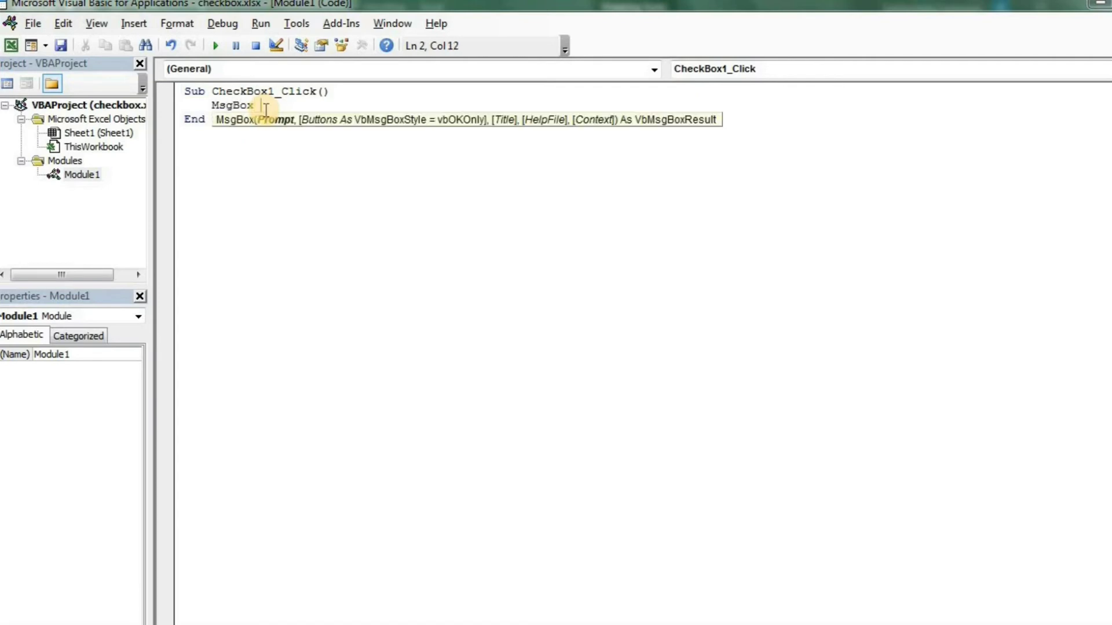
pyautogui.write(' ""')
pyautogui.press('Left')
pyautogui.write('Hai ')
pyautogui.write('This ')
pyautogui.write('is check')
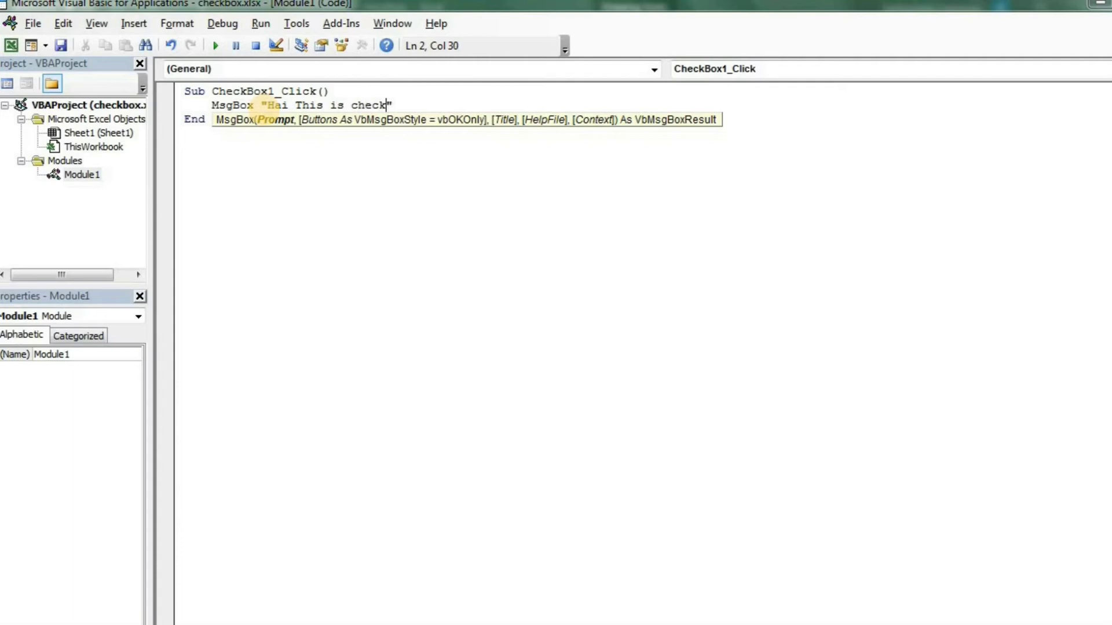
pyautogui.write('Box ')
pyautogui.write('Example')
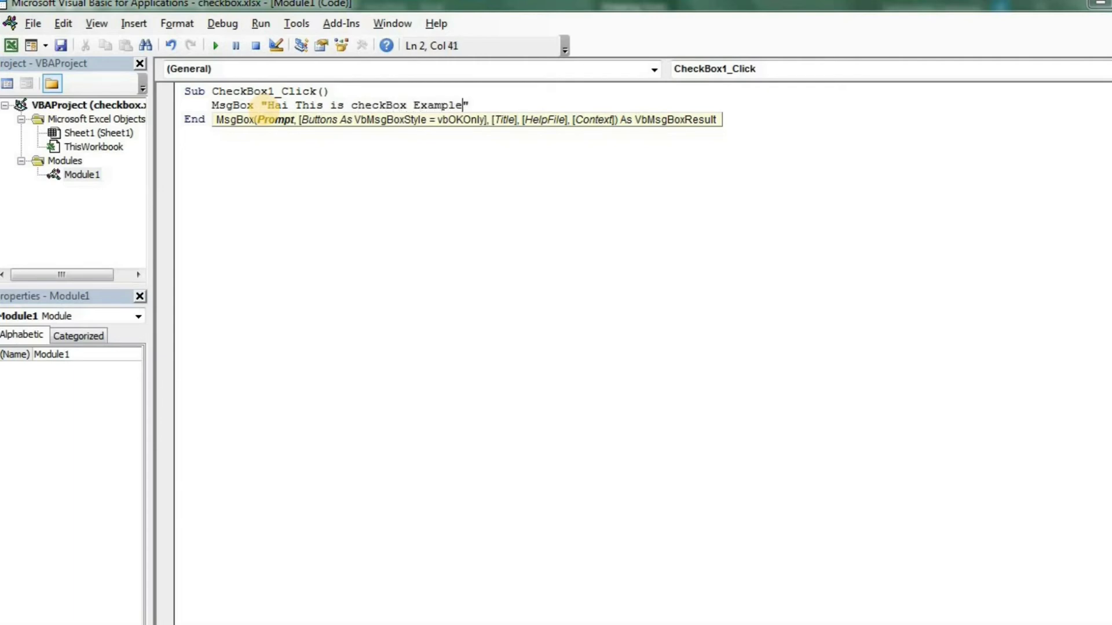
pyautogui.press('Right')
pyautogui.hotkey('ctrl', 's')
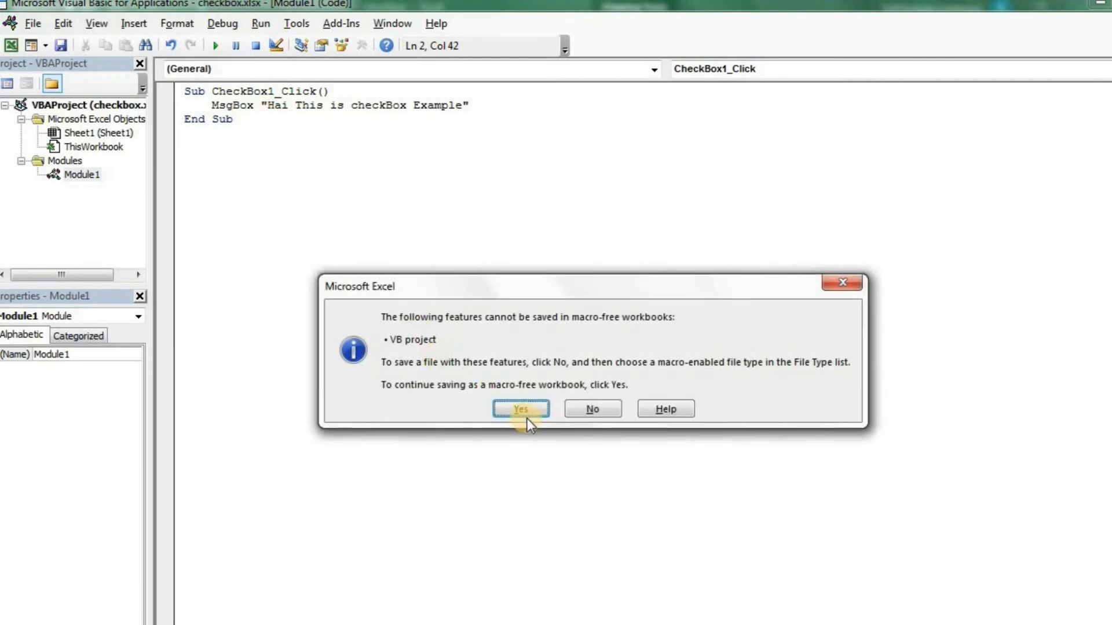
pyautogui.click(527, 412)
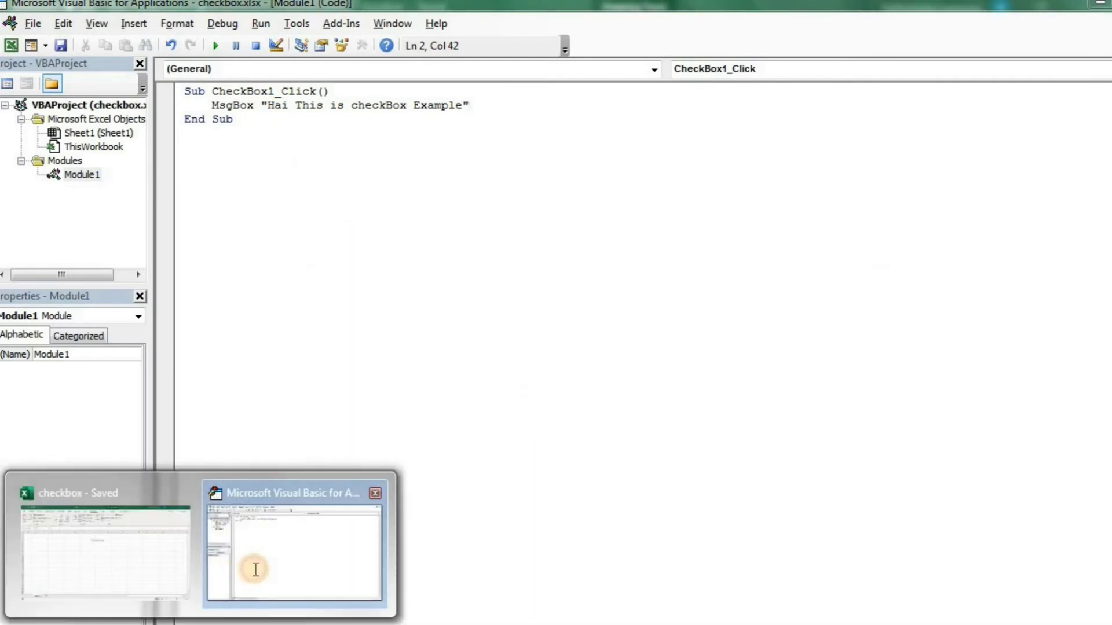
pyautogui.click(154, 555)
pyautogui.click(458, 318)
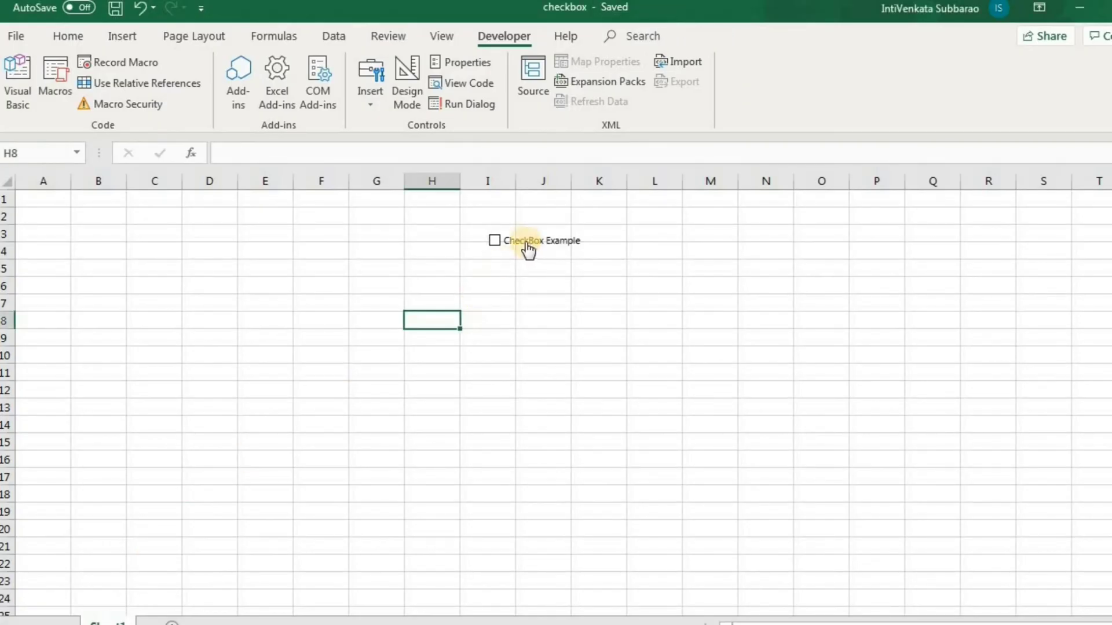
pyautogui.click(494, 241)
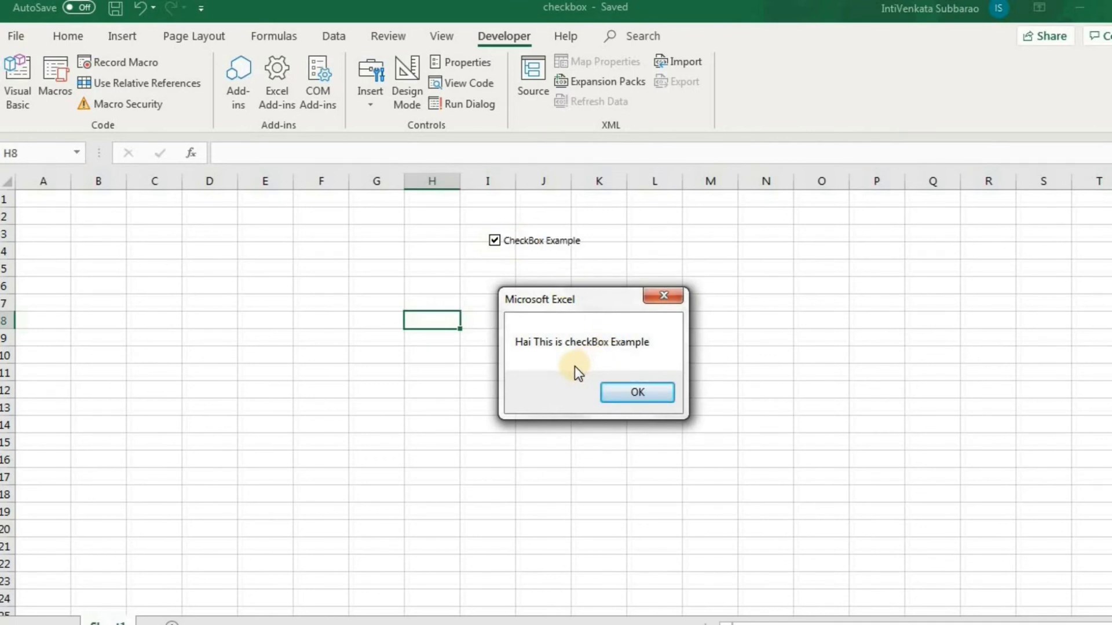
pyautogui.click(619, 394)
pyautogui.click(493, 241)
pyautogui.click(627, 393)
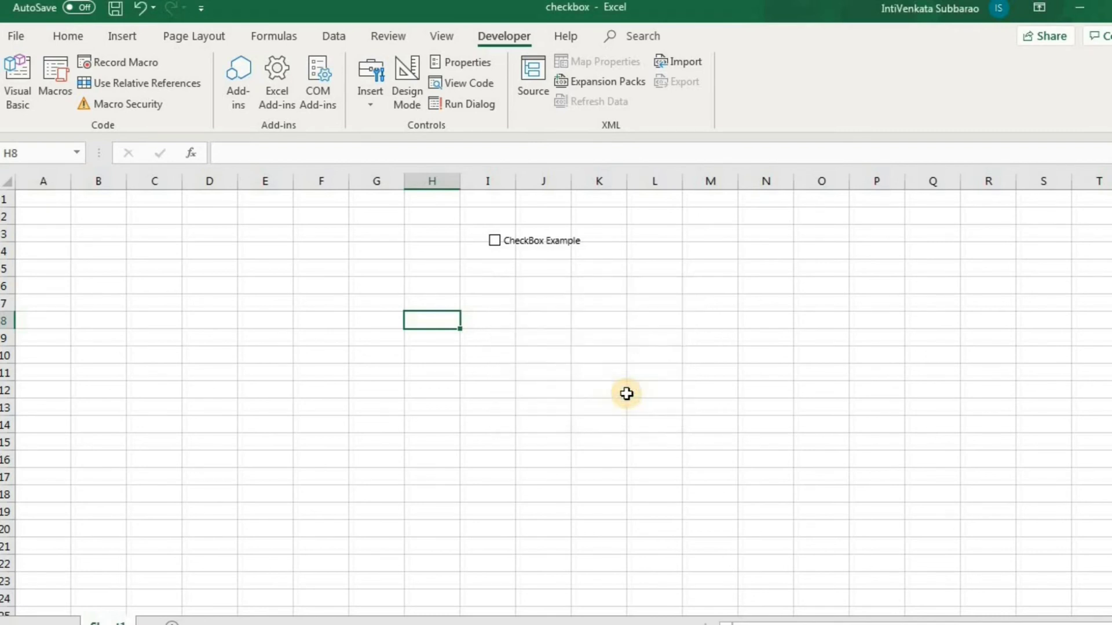